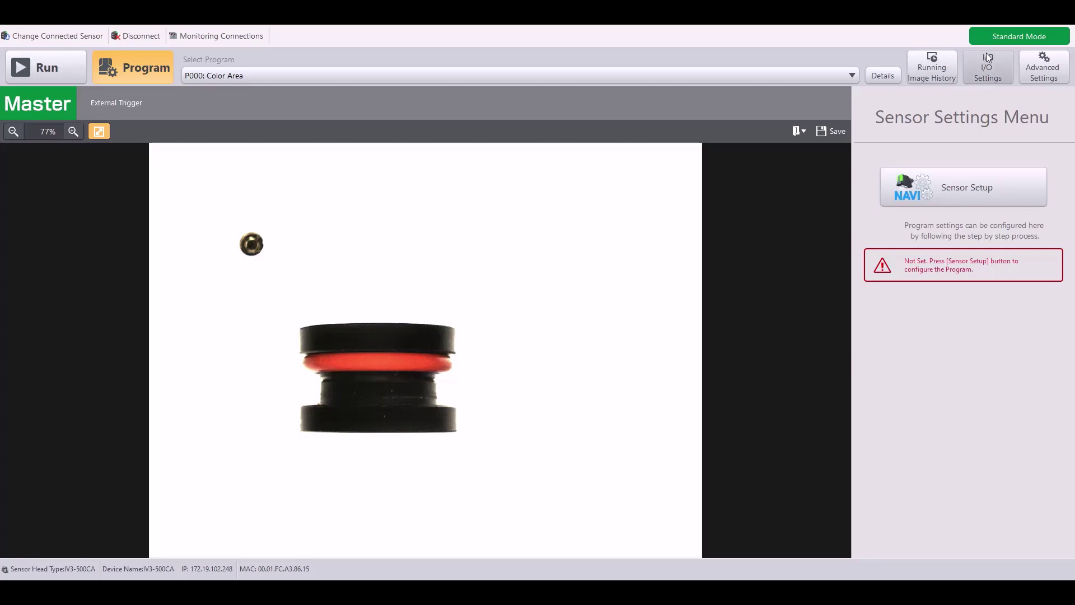
Step: In the I/O port mapping, set I/O1, I/O2 and I/O3 all to IN and confirm with OK
click(999, 69)
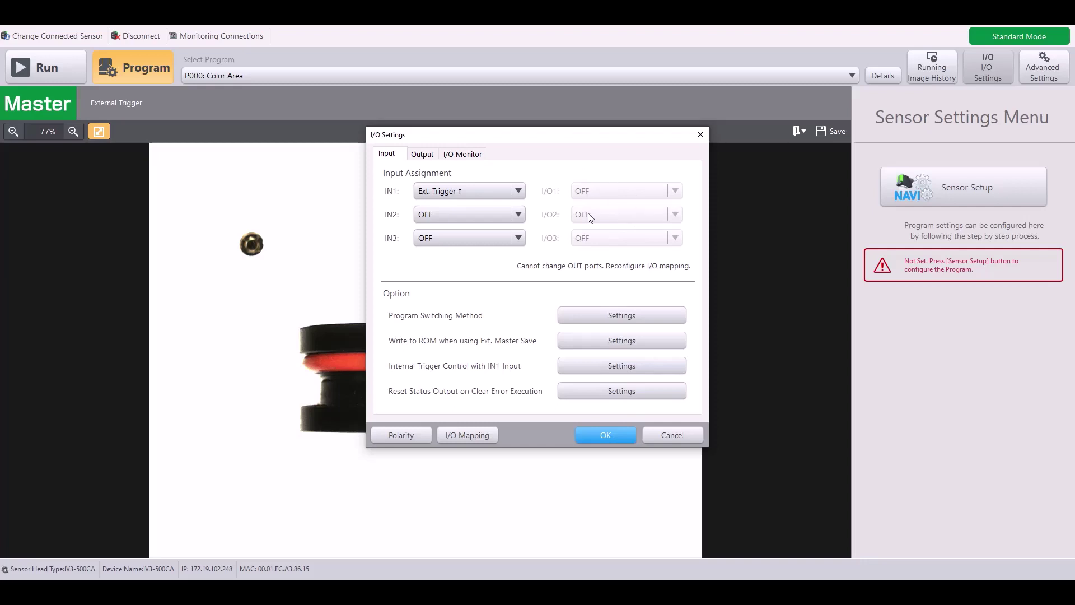
click(476, 436)
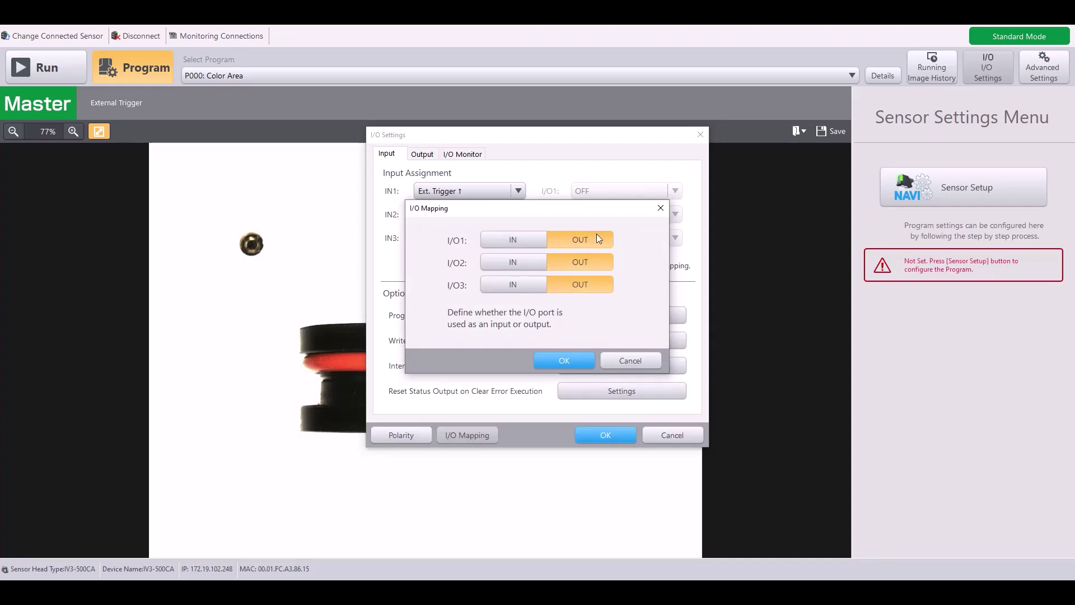
click(542, 239)
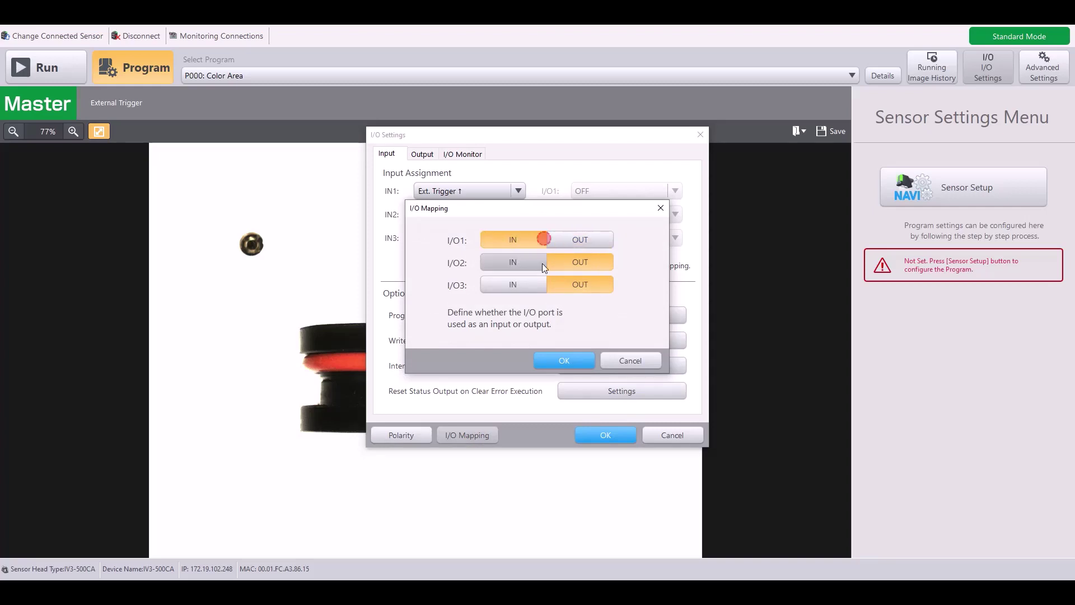
click(541, 263)
click(533, 285)
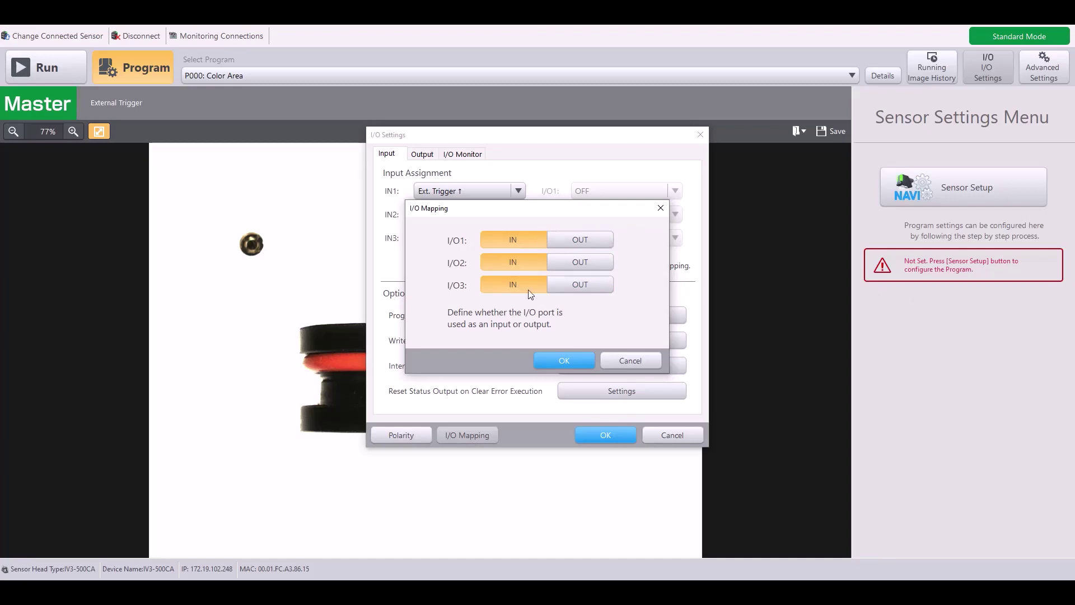
click(579, 283)
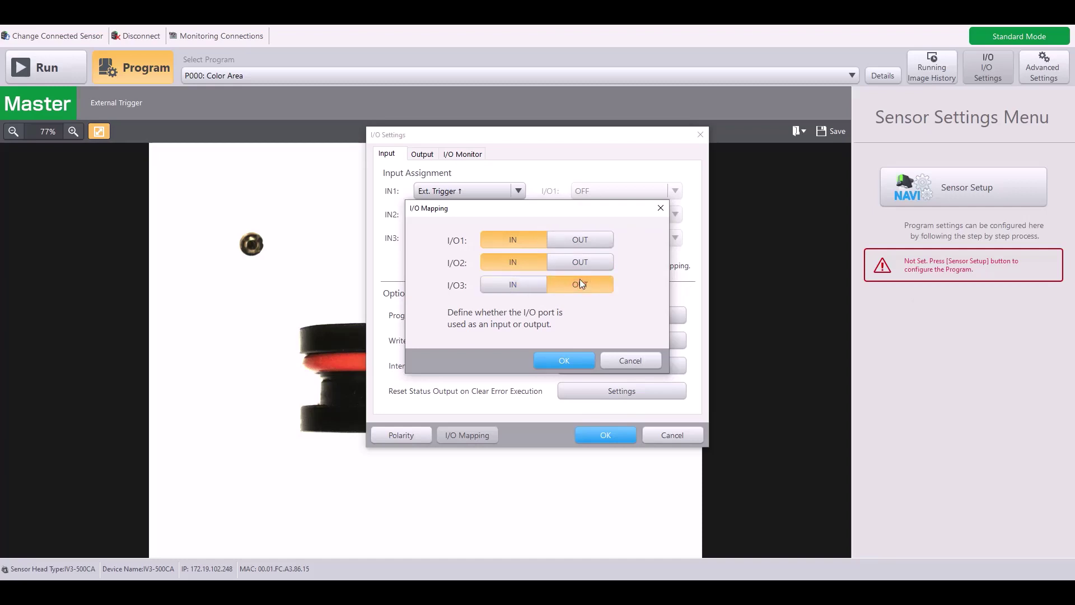
click(531, 283)
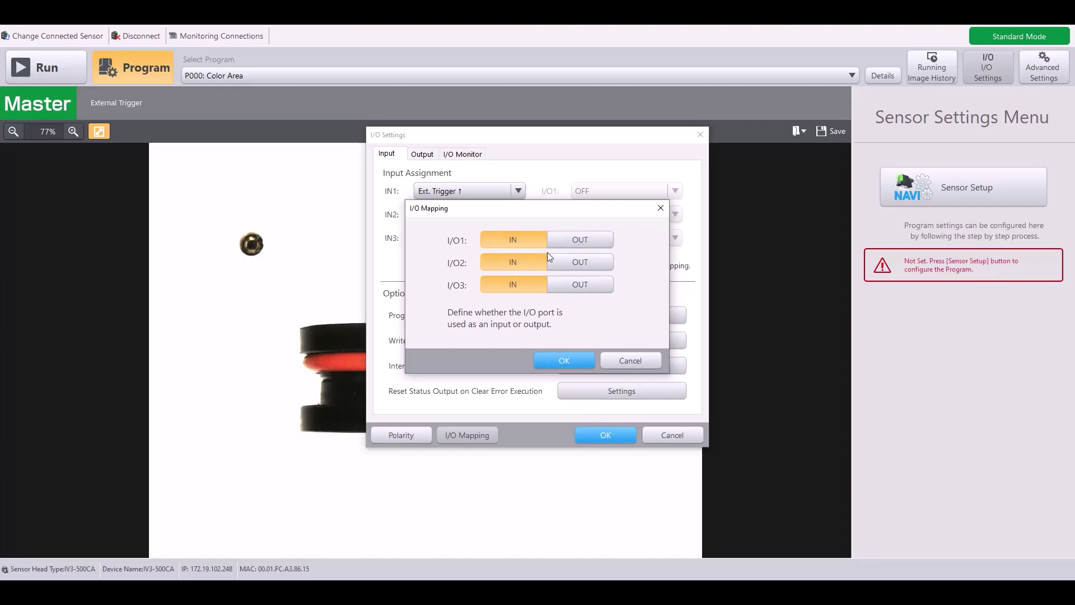
click(557, 360)
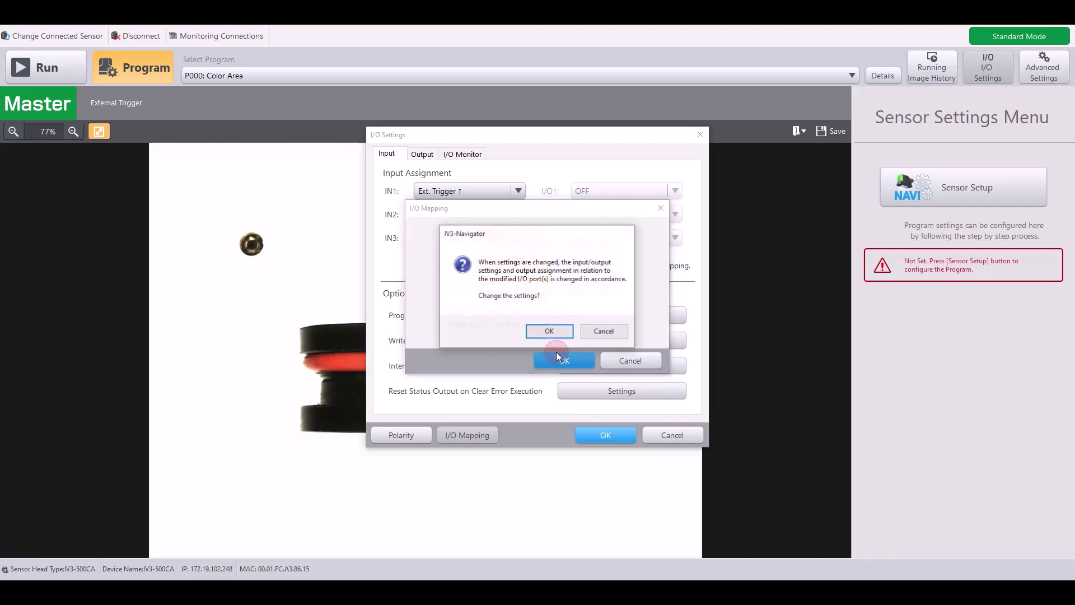
Step: Confirm the port-setting change and keep IN1 assigned to Ext. Trigger ↑
click(549, 332)
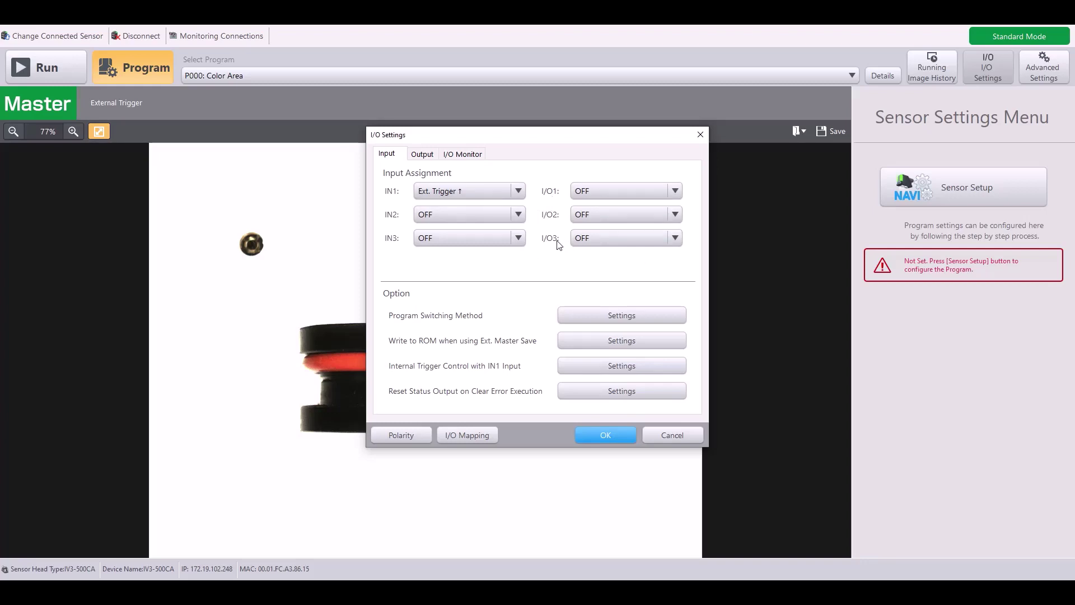
click(445, 193)
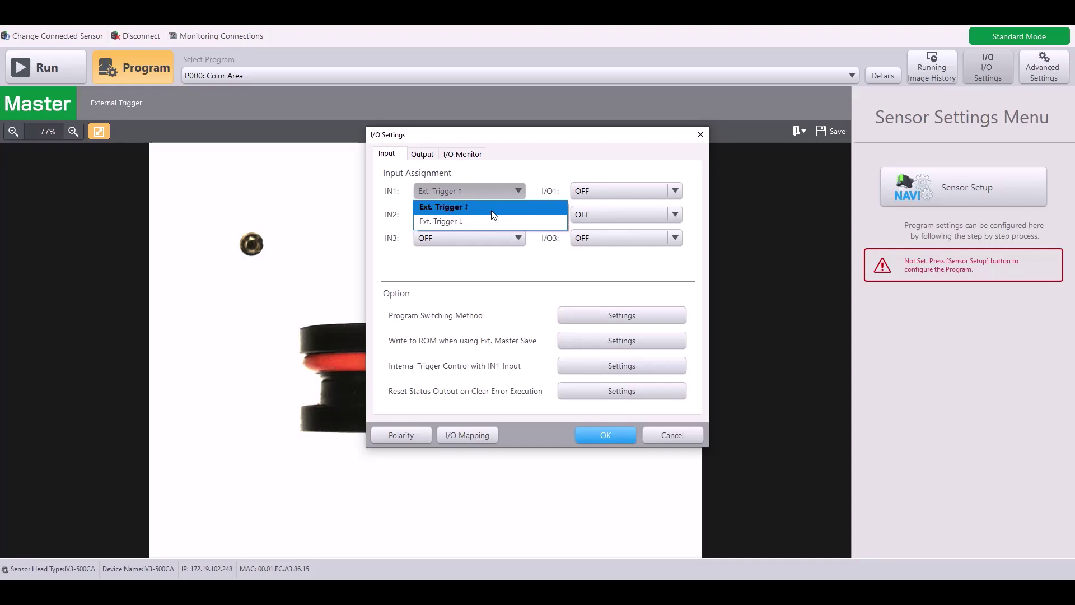
click(492, 207)
click(482, 190)
click(478, 196)
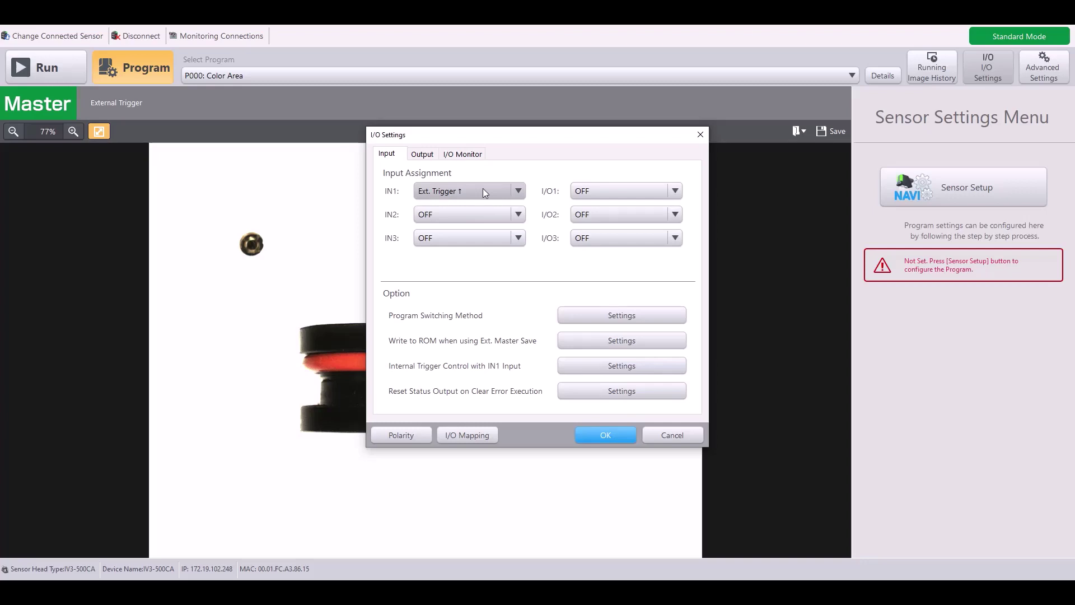
click(463, 217)
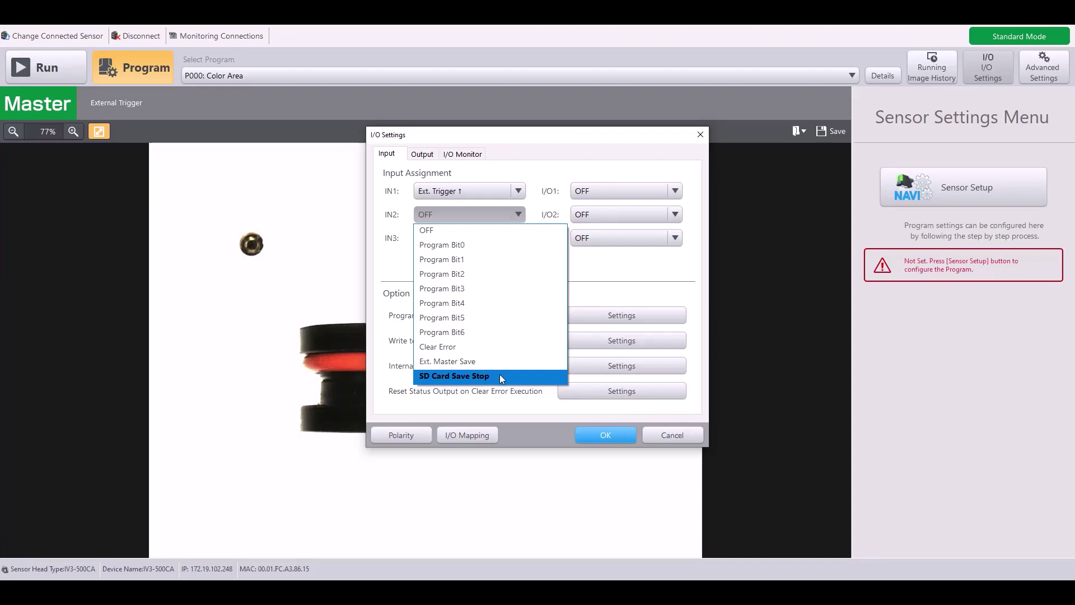
click(512, 220)
click(510, 239)
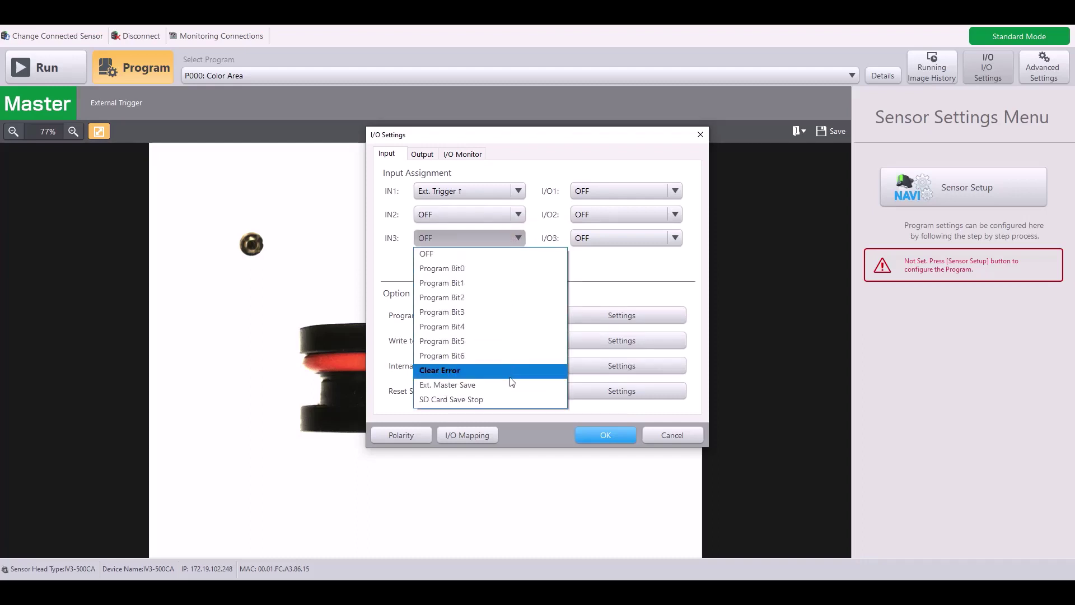
click(516, 237)
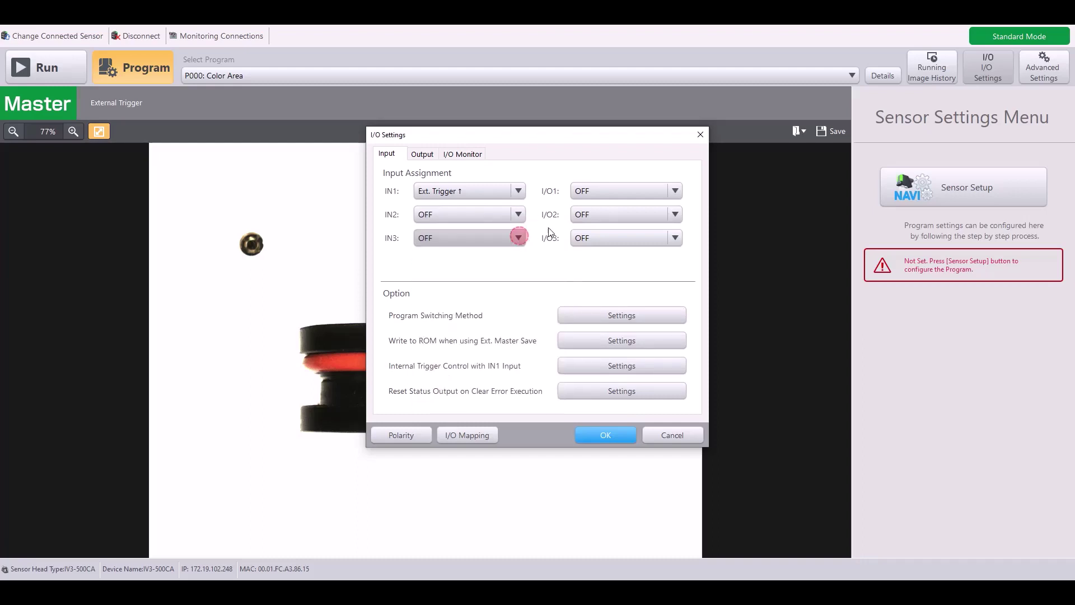
click(600, 190)
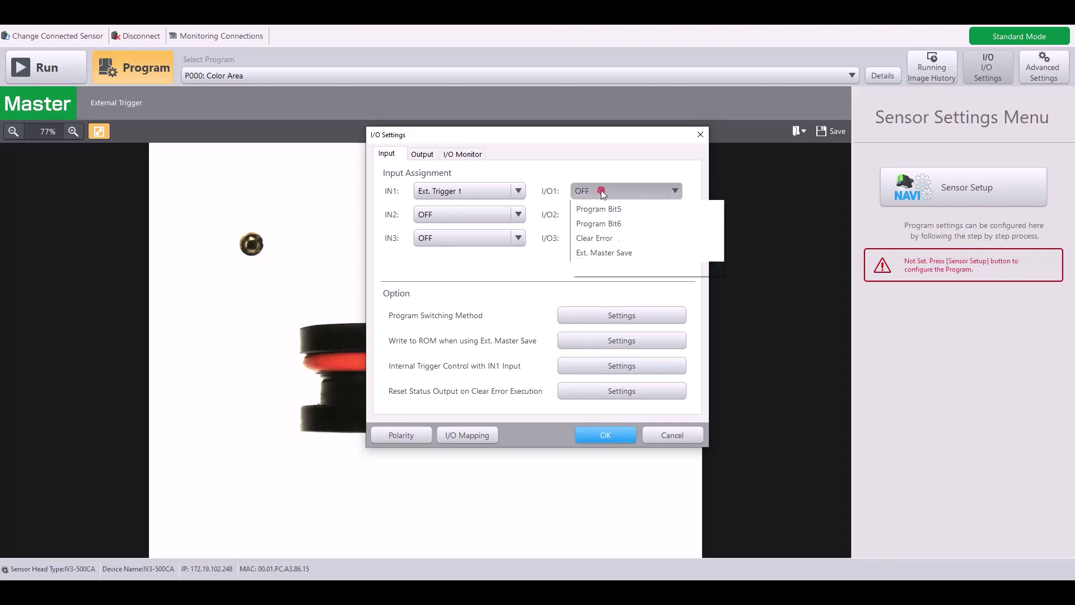
click(640, 190)
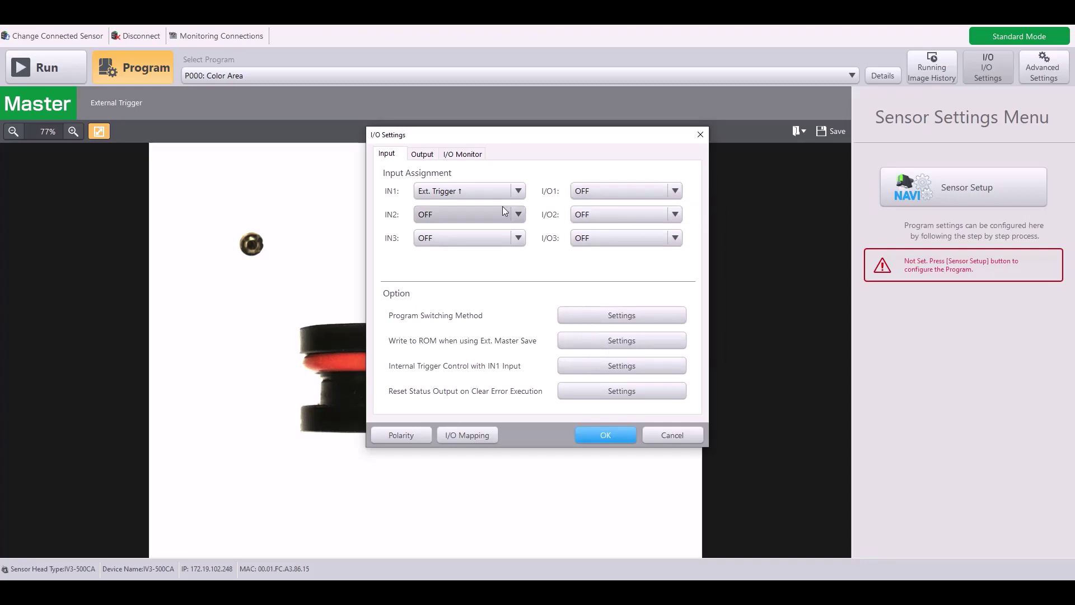
Step: Leave I/O1 OFF and keep Program Switching Method at Panel/PC/Network/Auto-Switching, confirming with OK
click(603, 193)
click(641, 192)
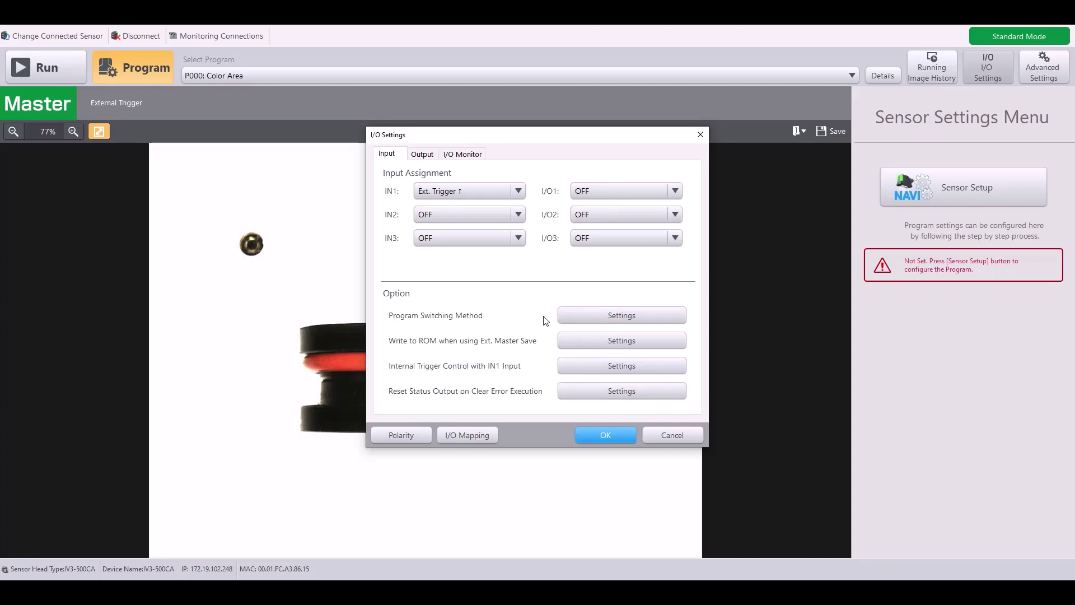
click(564, 317)
click(613, 320)
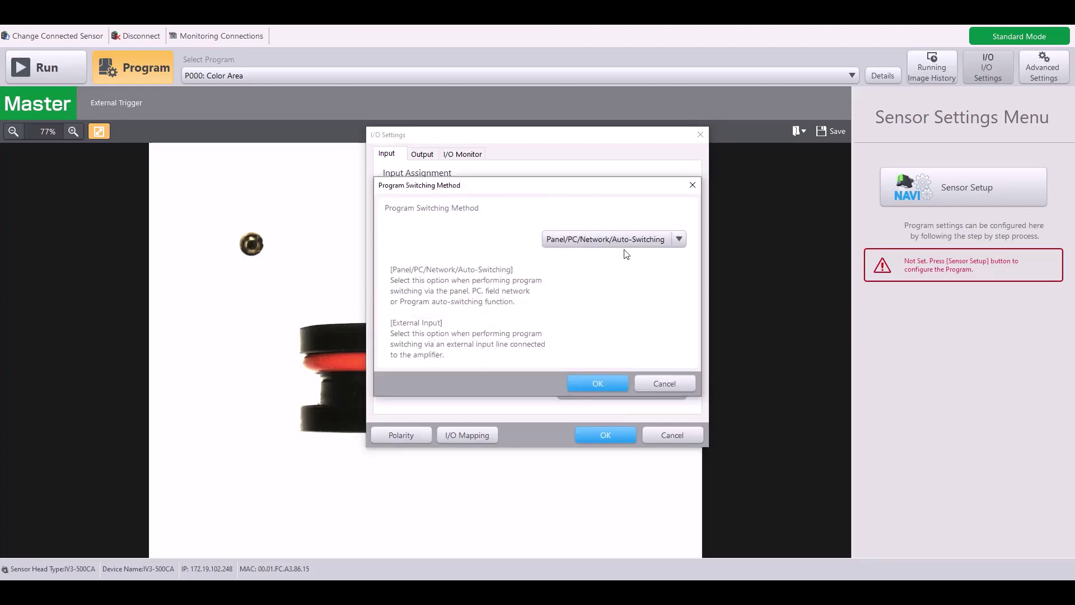
click(624, 240)
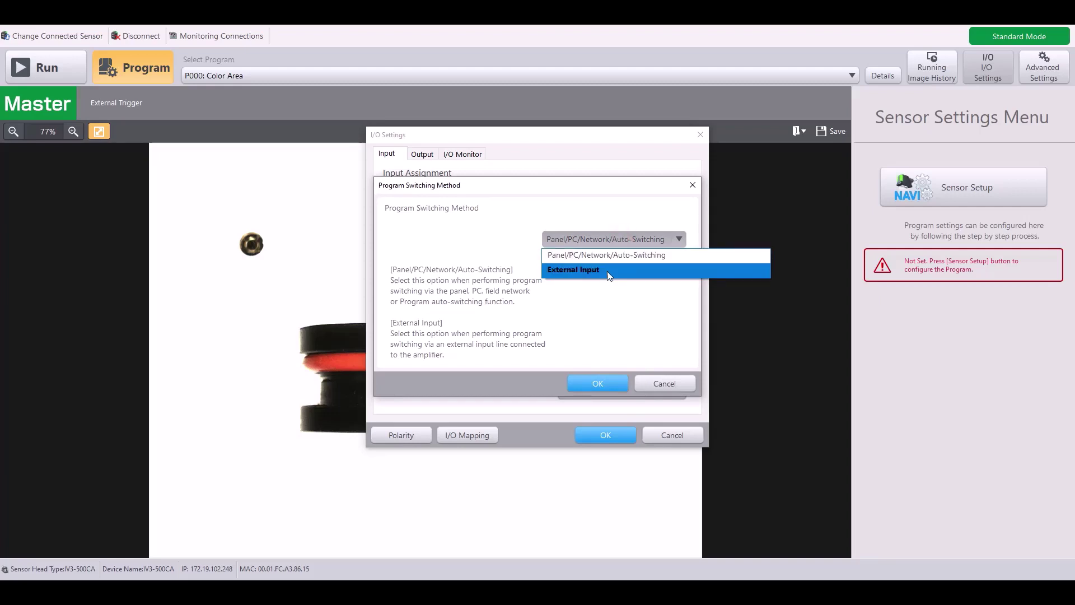
click(667, 355)
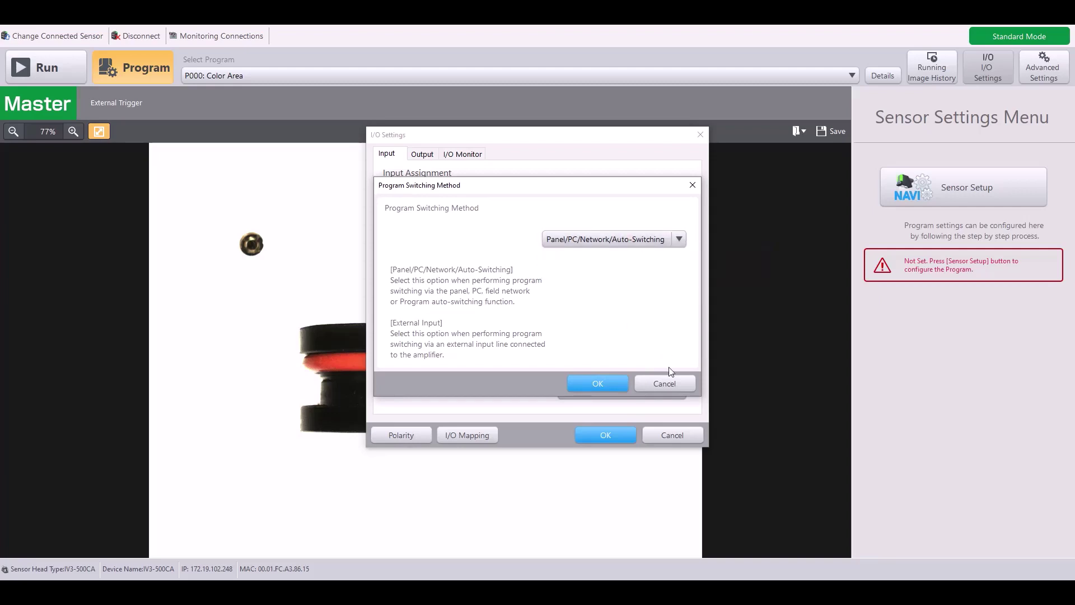
click(614, 387)
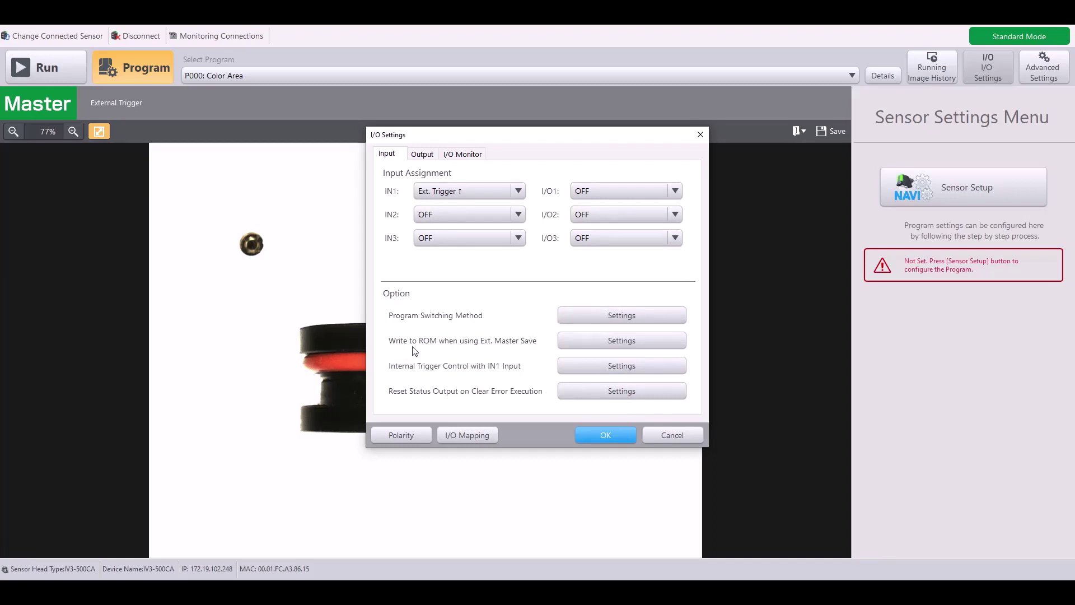
click(581, 341)
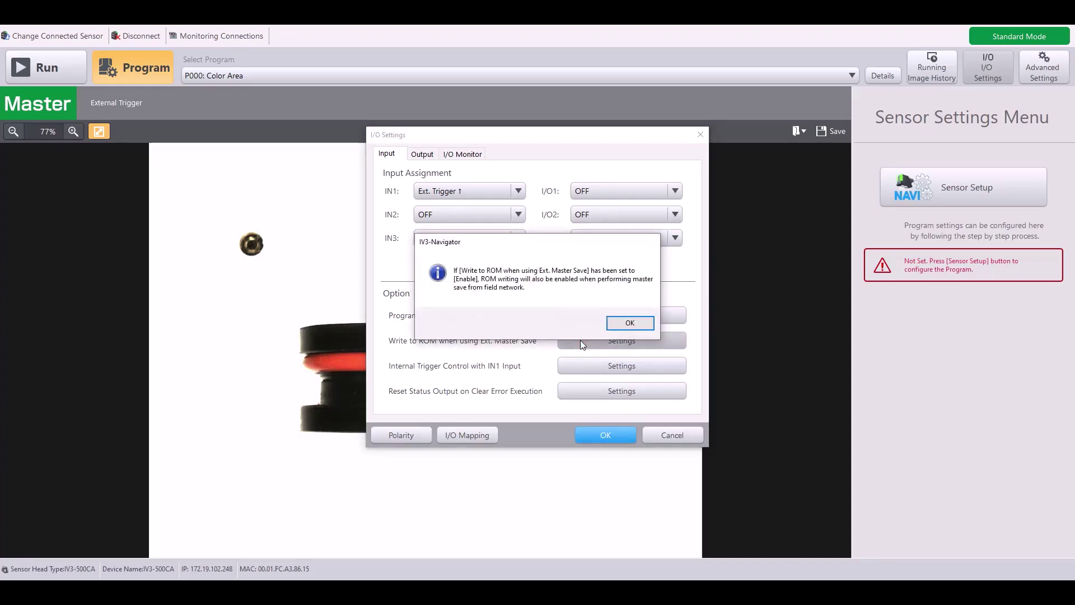
click(618, 324)
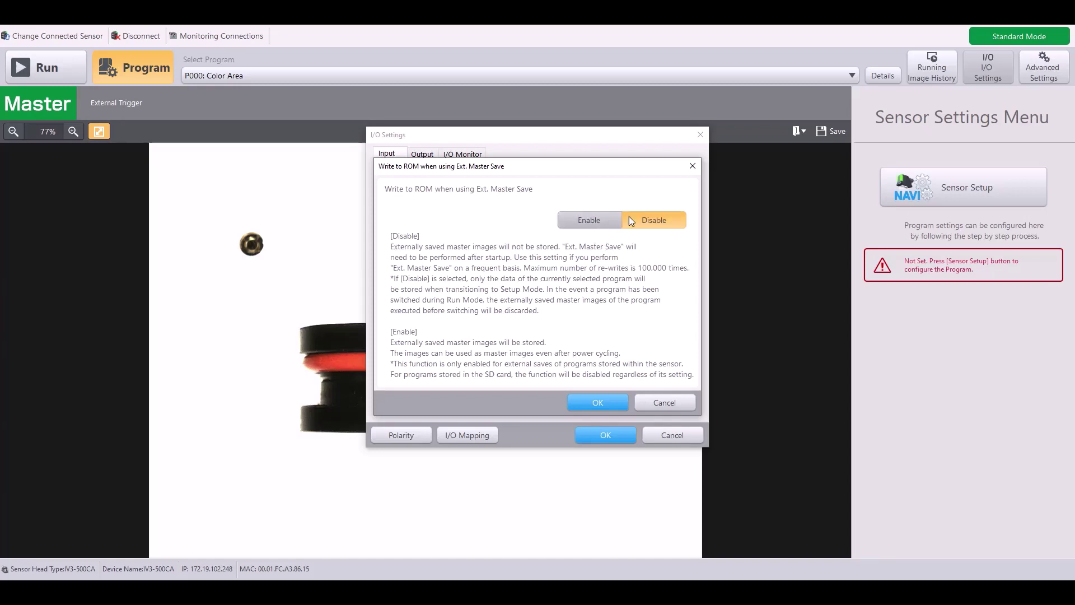
click(651, 402)
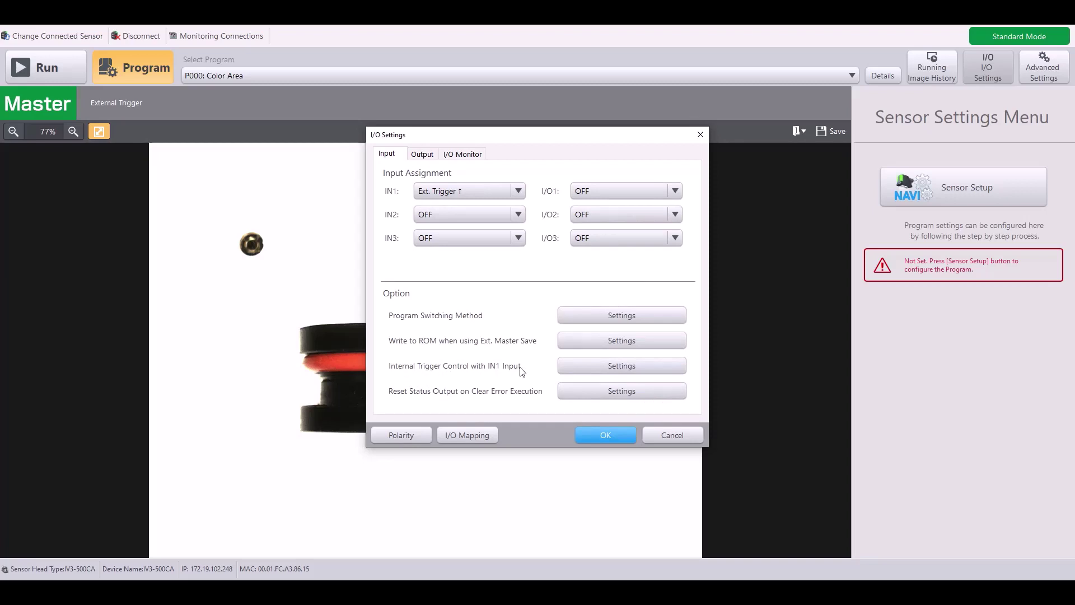
click(566, 367)
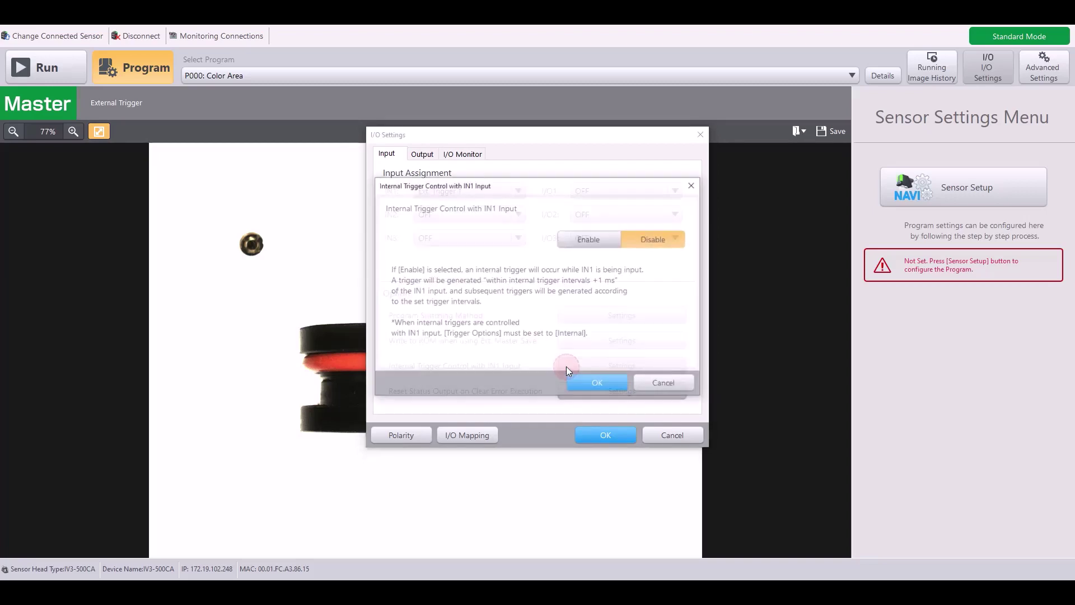
click(613, 233)
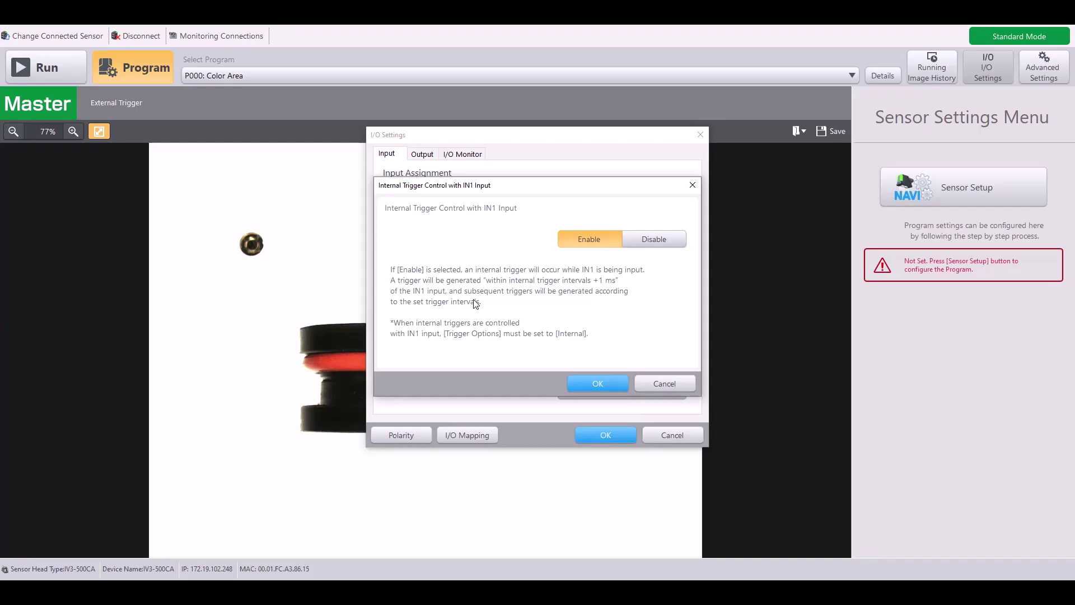
click(633, 238)
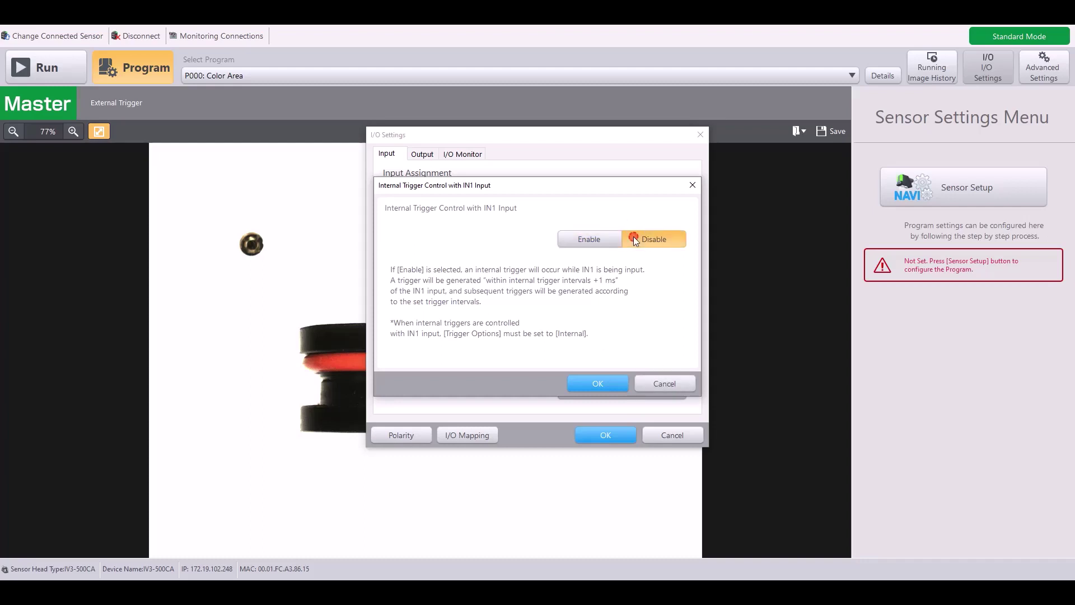
click(622, 384)
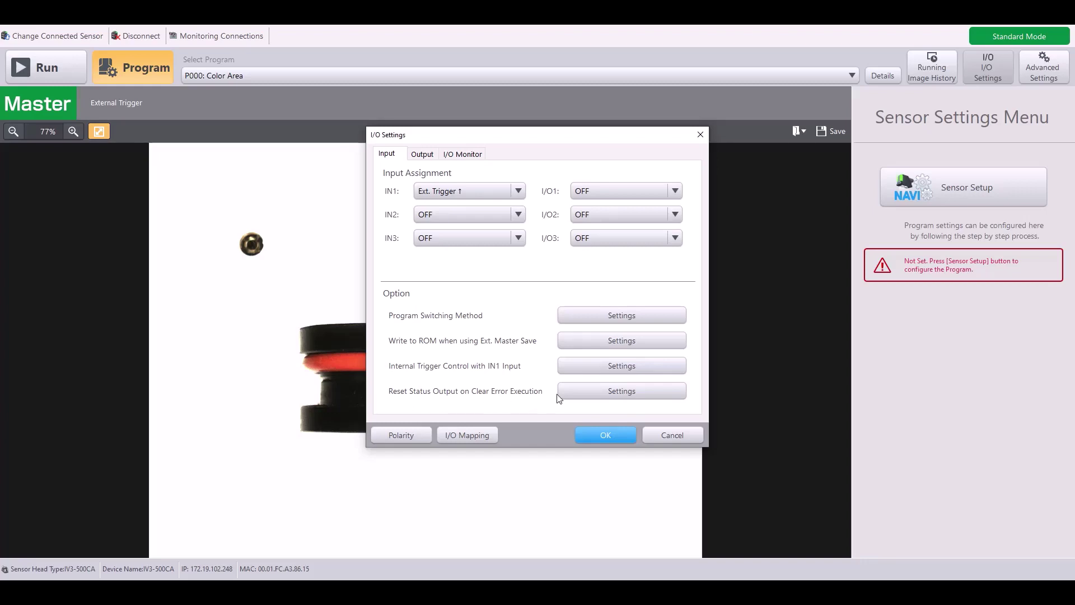
click(589, 391)
click(605, 232)
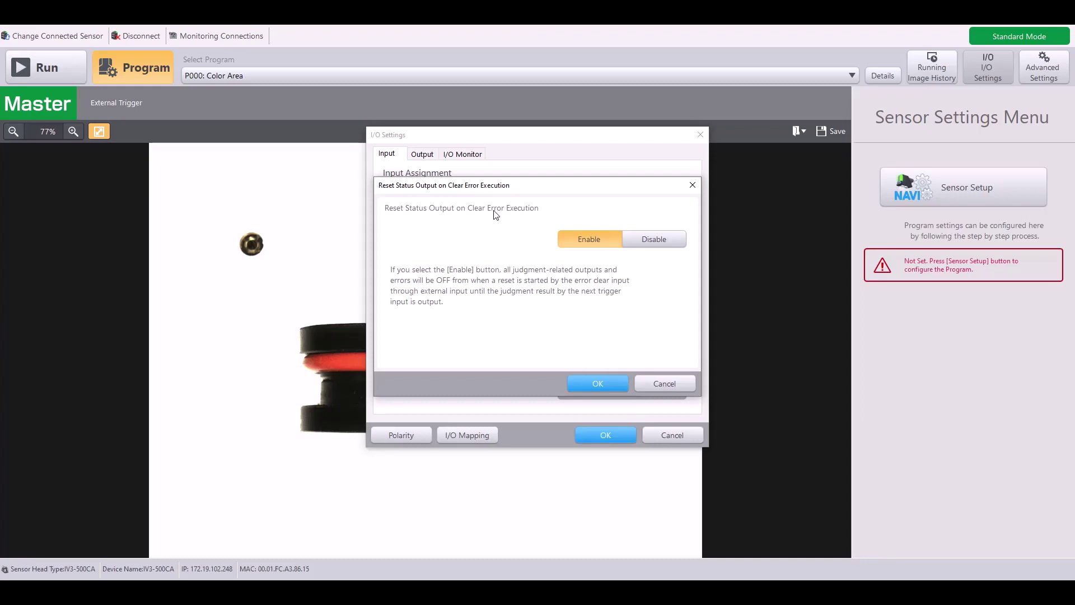
click(669, 238)
click(618, 382)
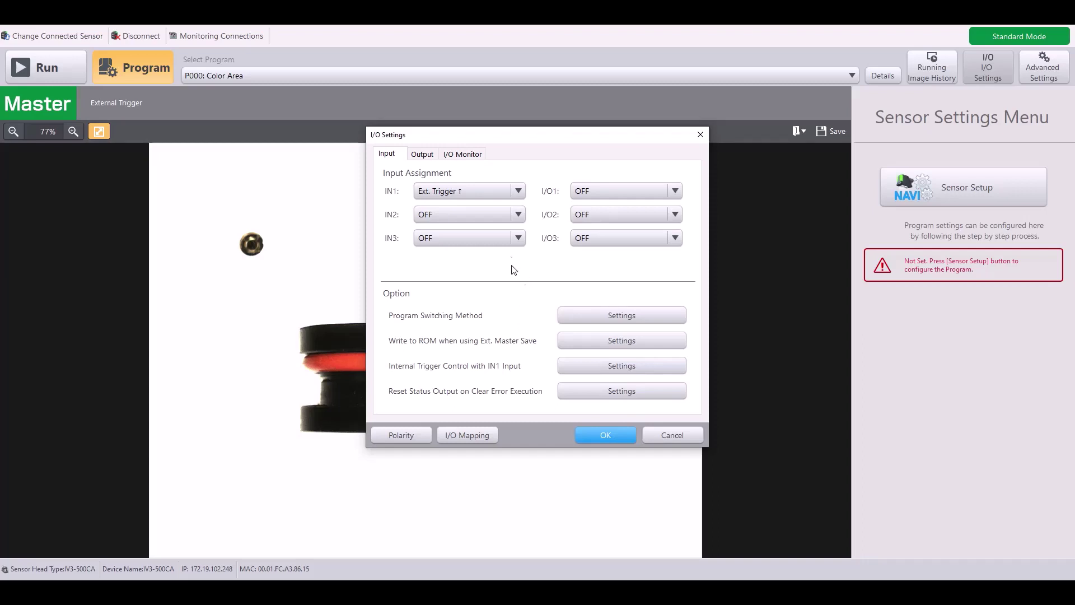
click(460, 158)
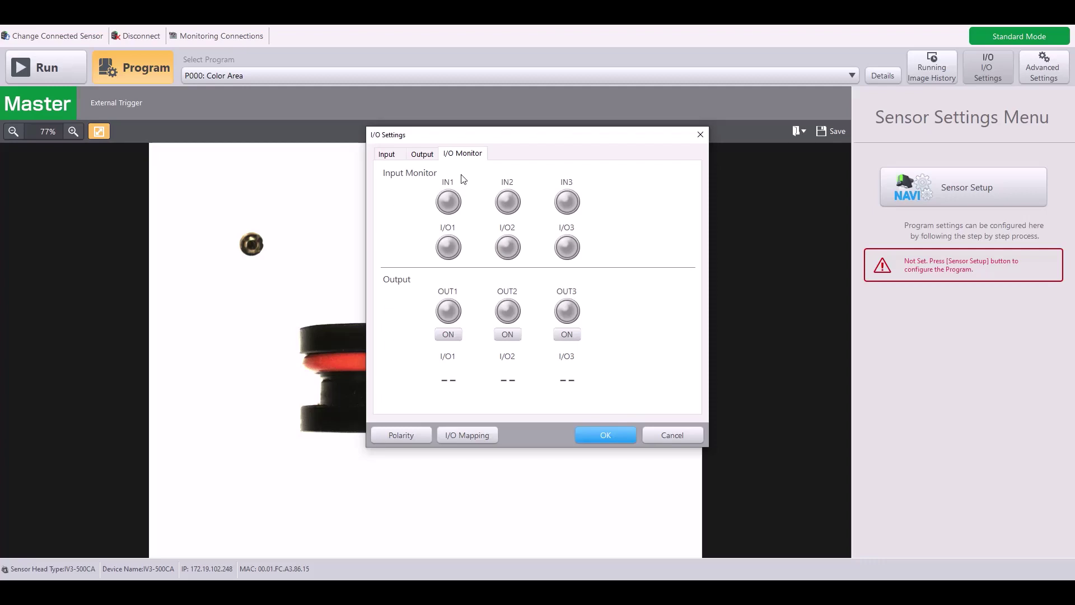
click(396, 156)
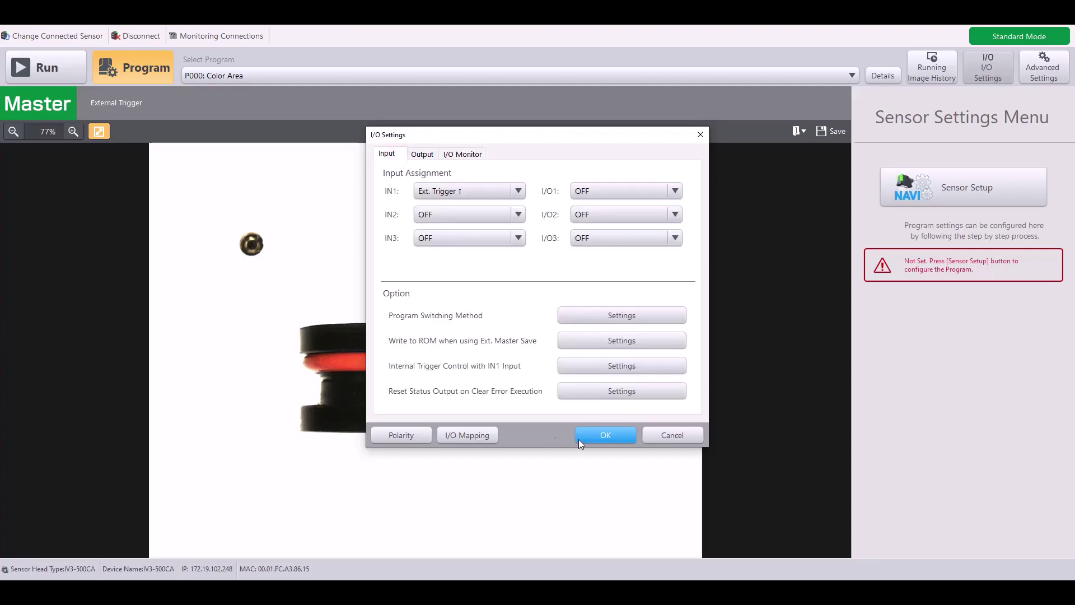
Step: Confirm the I/O Settings with OK to return to the main Program screen
click(604, 441)
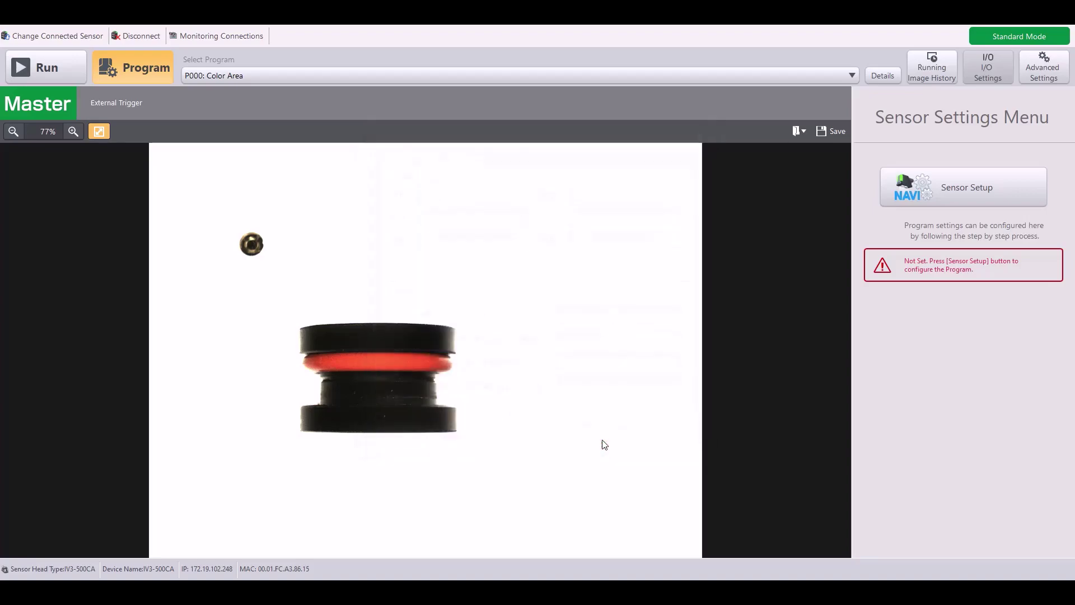